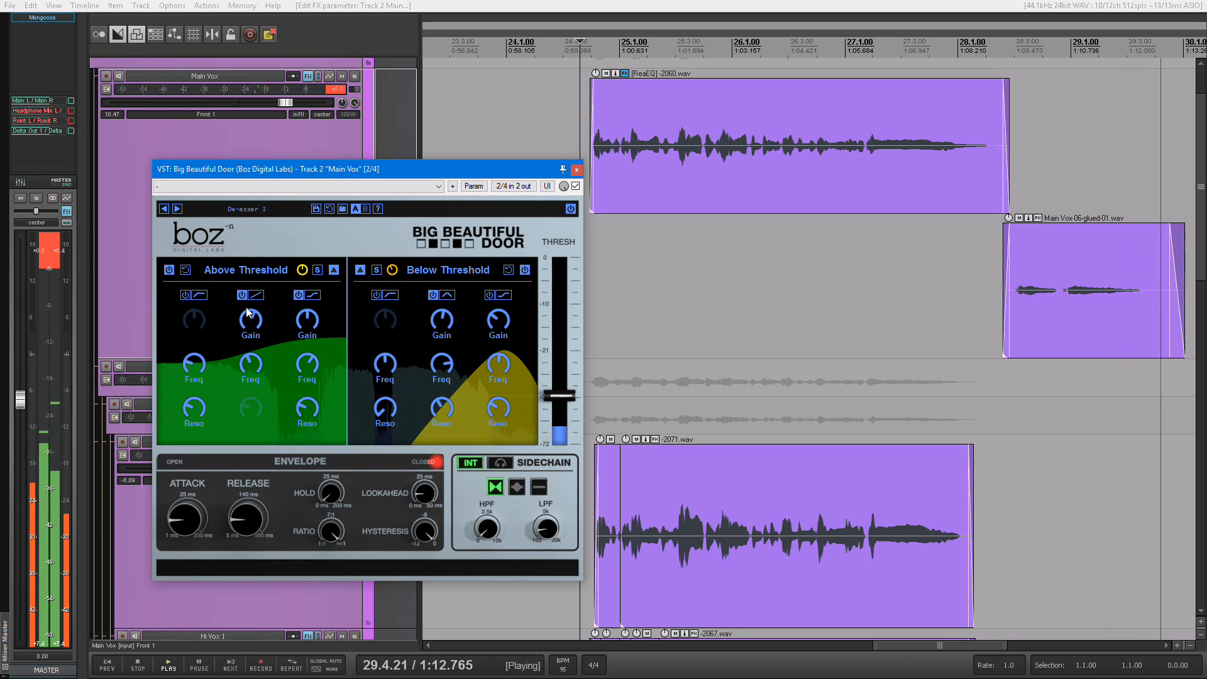
Solo the Main Vox track and audition the vocal with the de-esser plugin bypassed, re-enabling the plugin at the end
key("space")
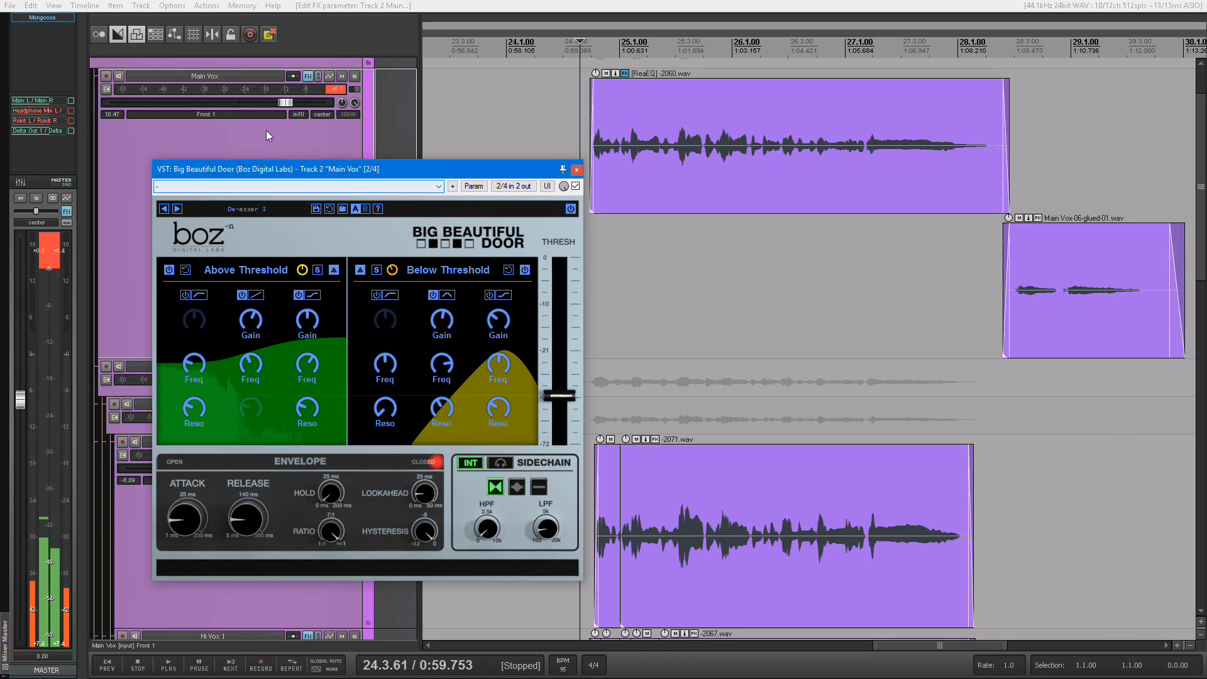
left_click(354, 76)
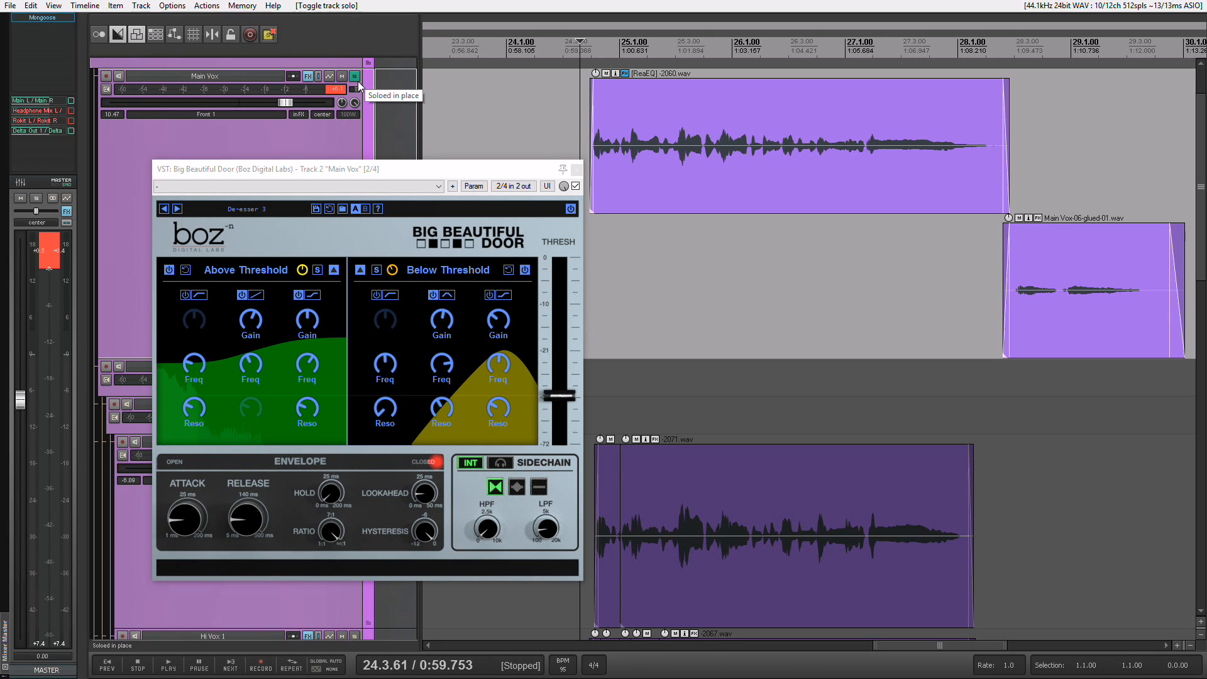
left_click(569, 210)
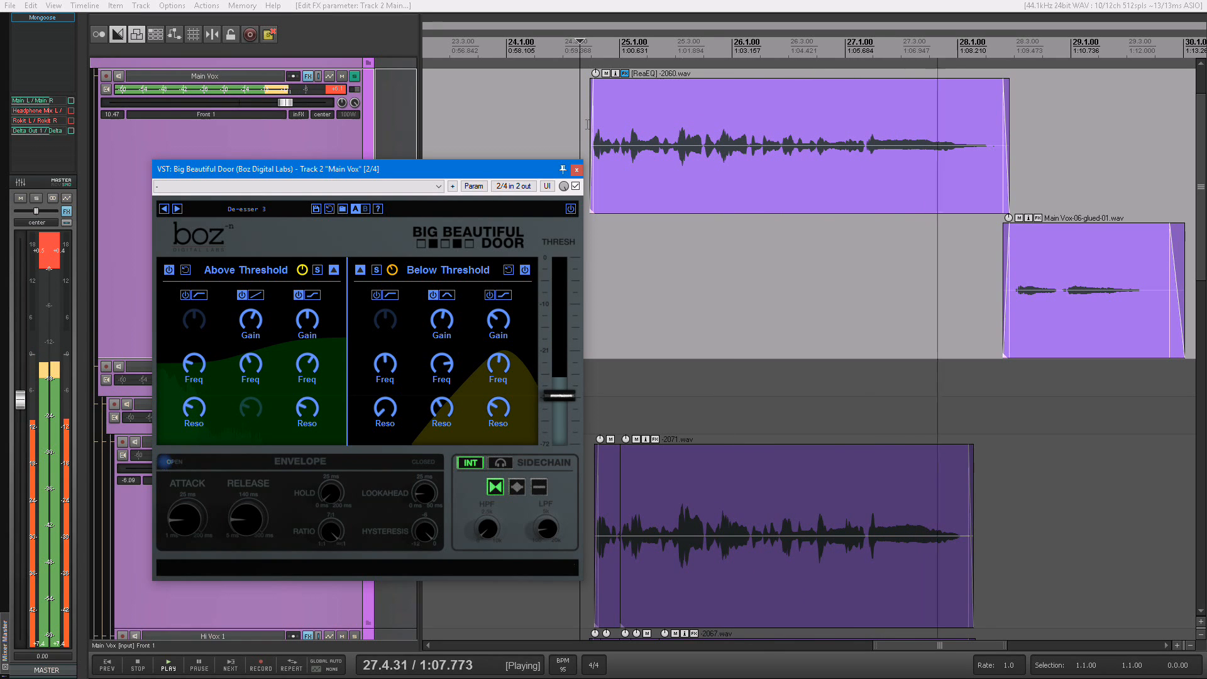
key("space")
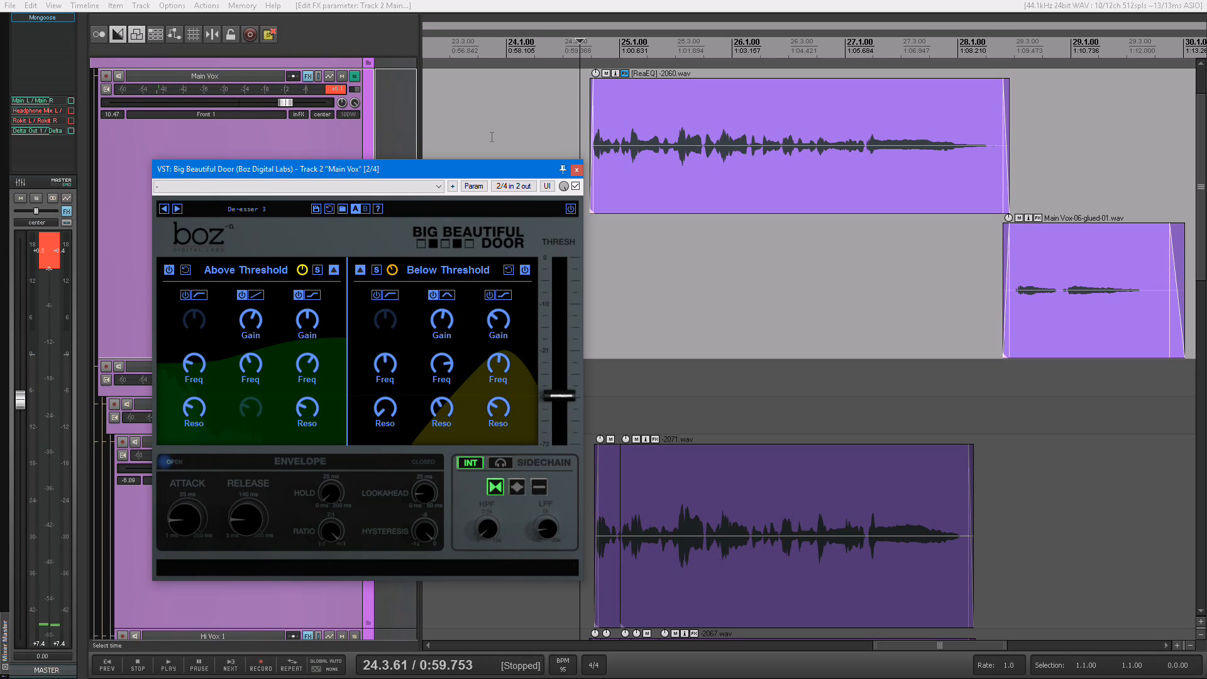
left_click(570, 209)
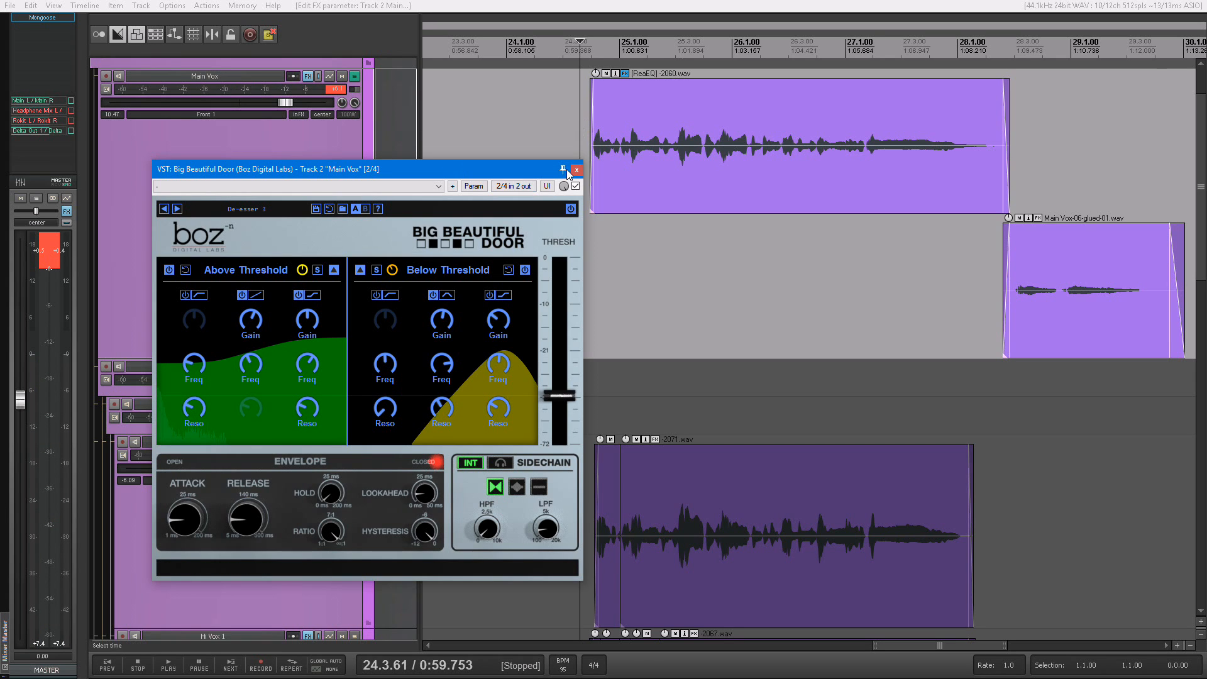
Disable both the Above and Below Threshold EQs and audition the soloed Below Threshold signal
left_click(526, 270)
left_click(168, 270)
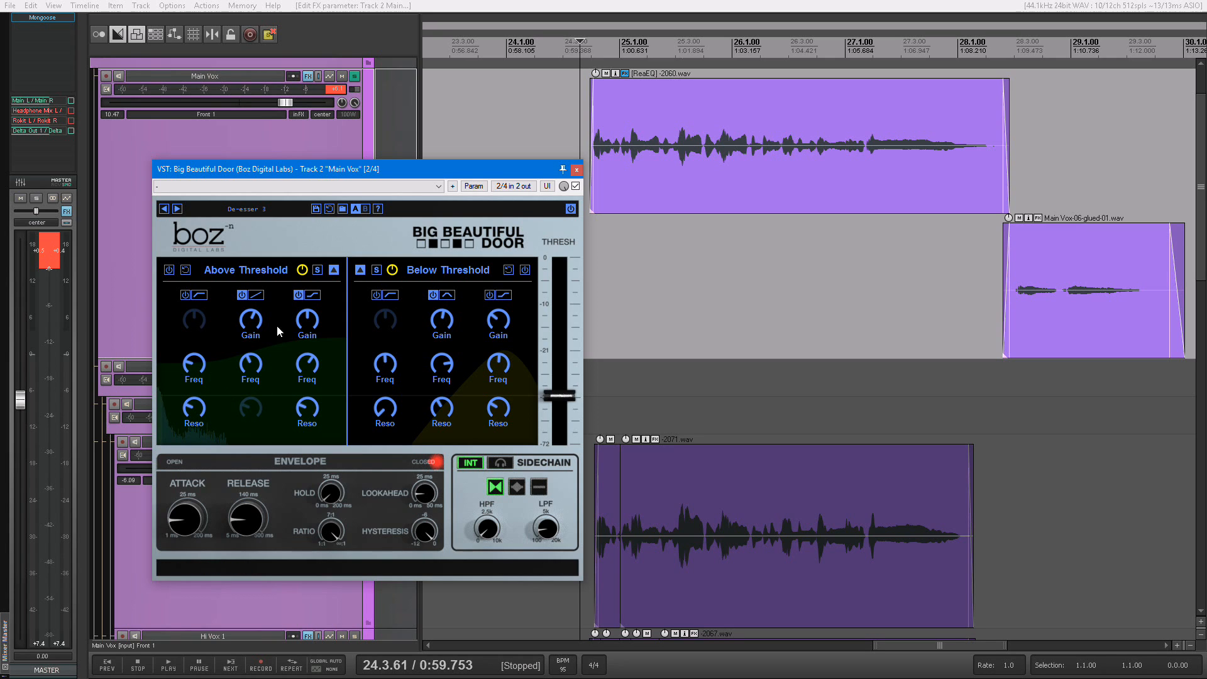
left_click(376, 271)
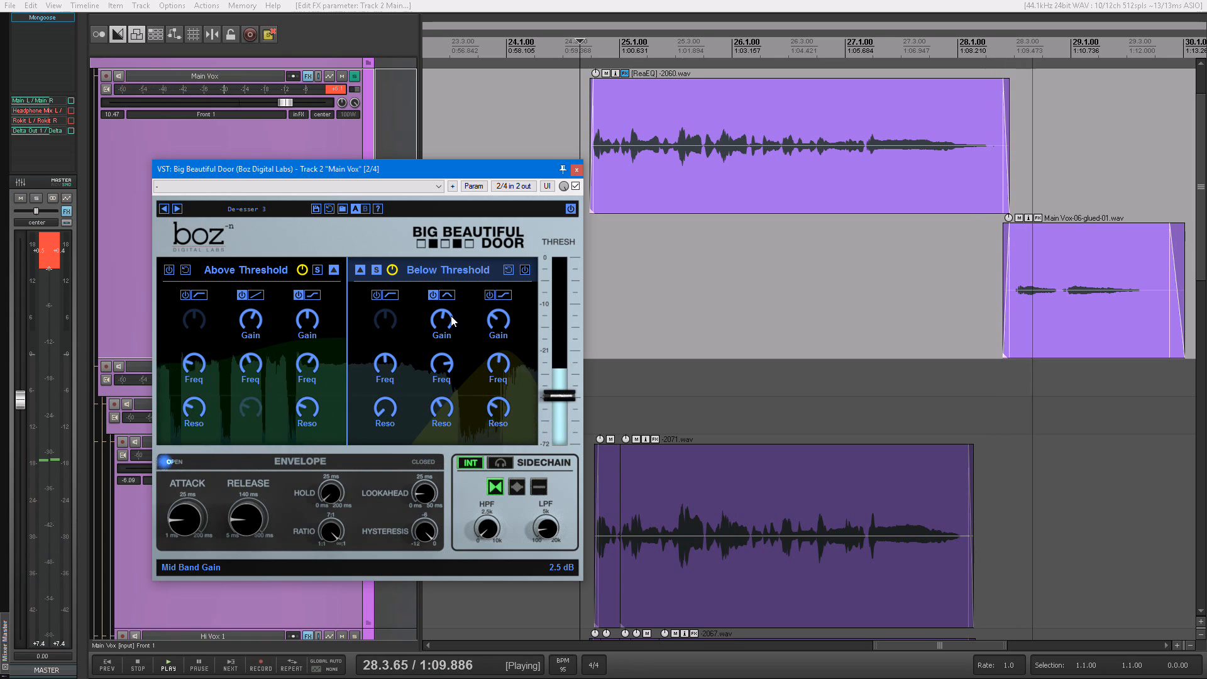
key("space")
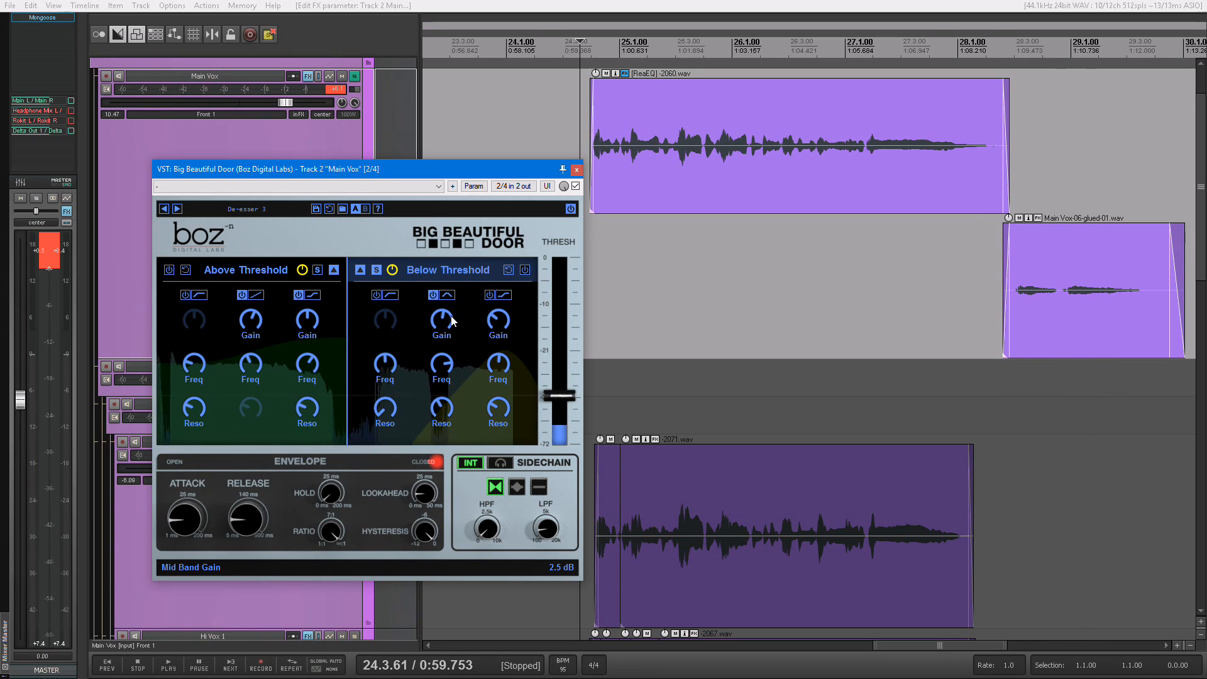
Solo the Above Threshold signal and audition it, comparing it with the unsoloed vocal while both EQs are disabled
left_click(317, 270)
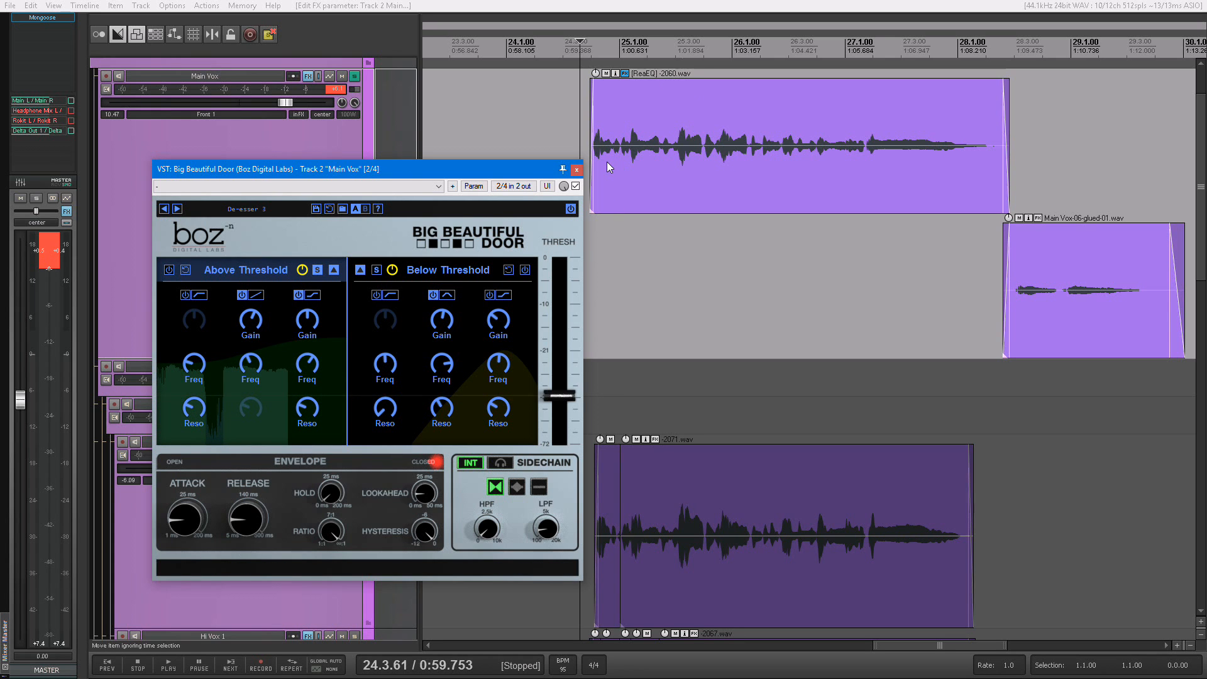
key("space")
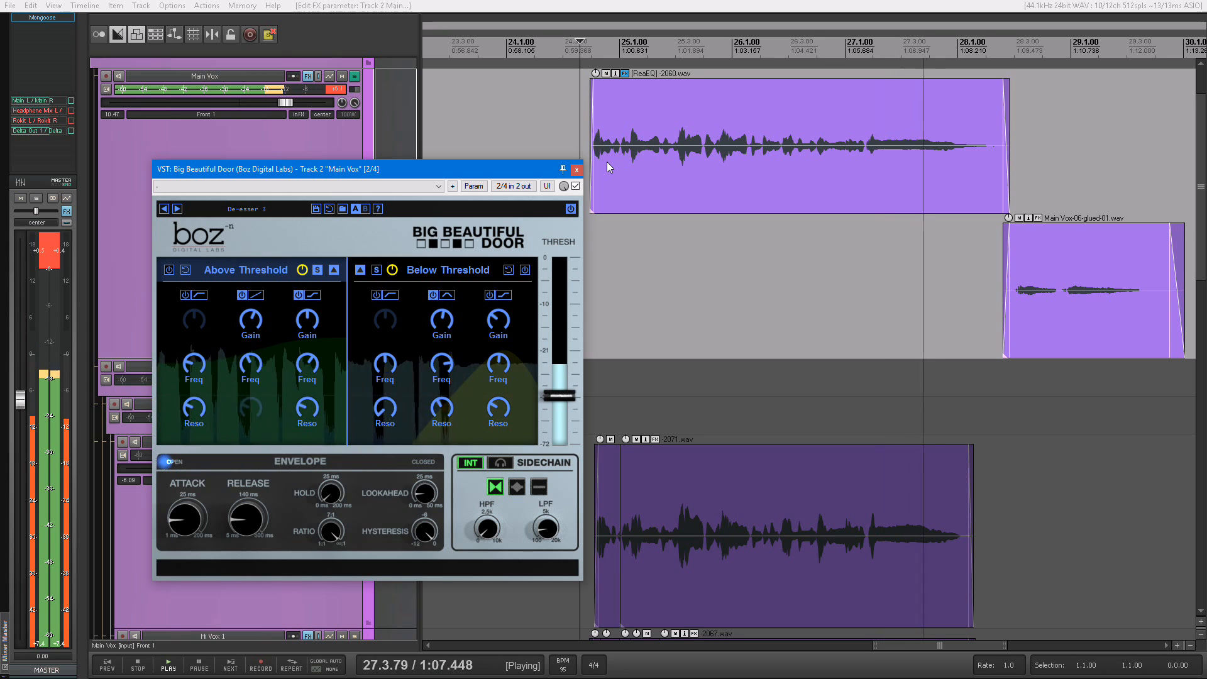
key("space")
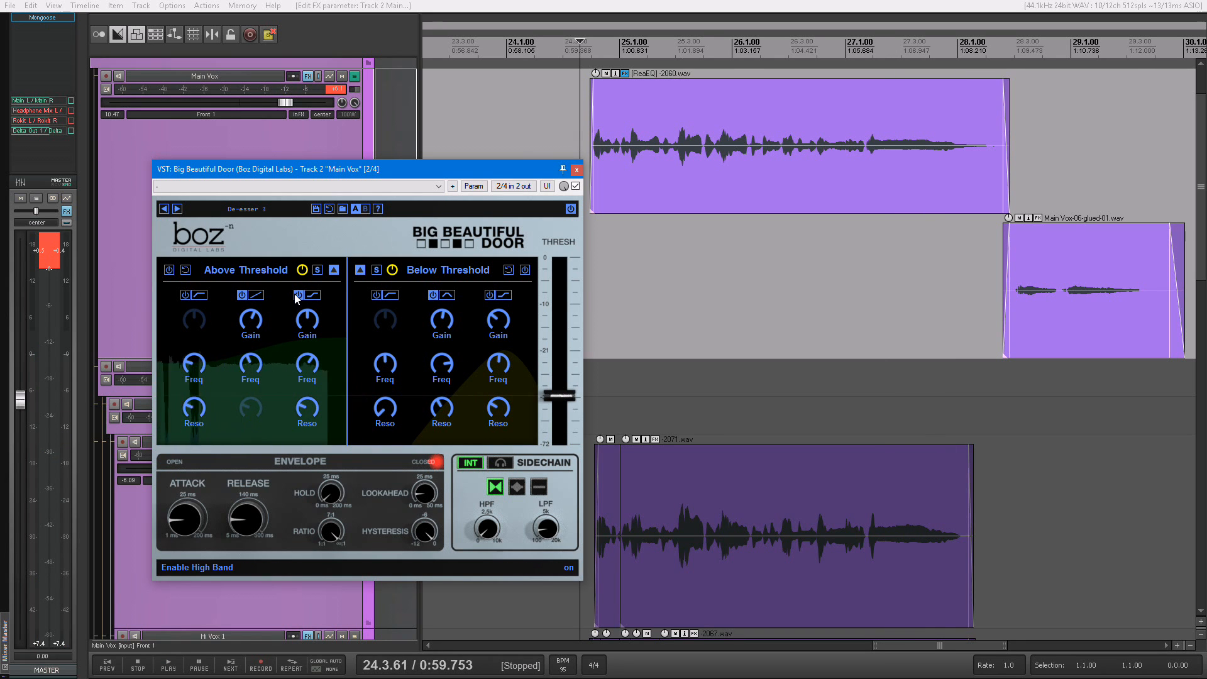
key("space")
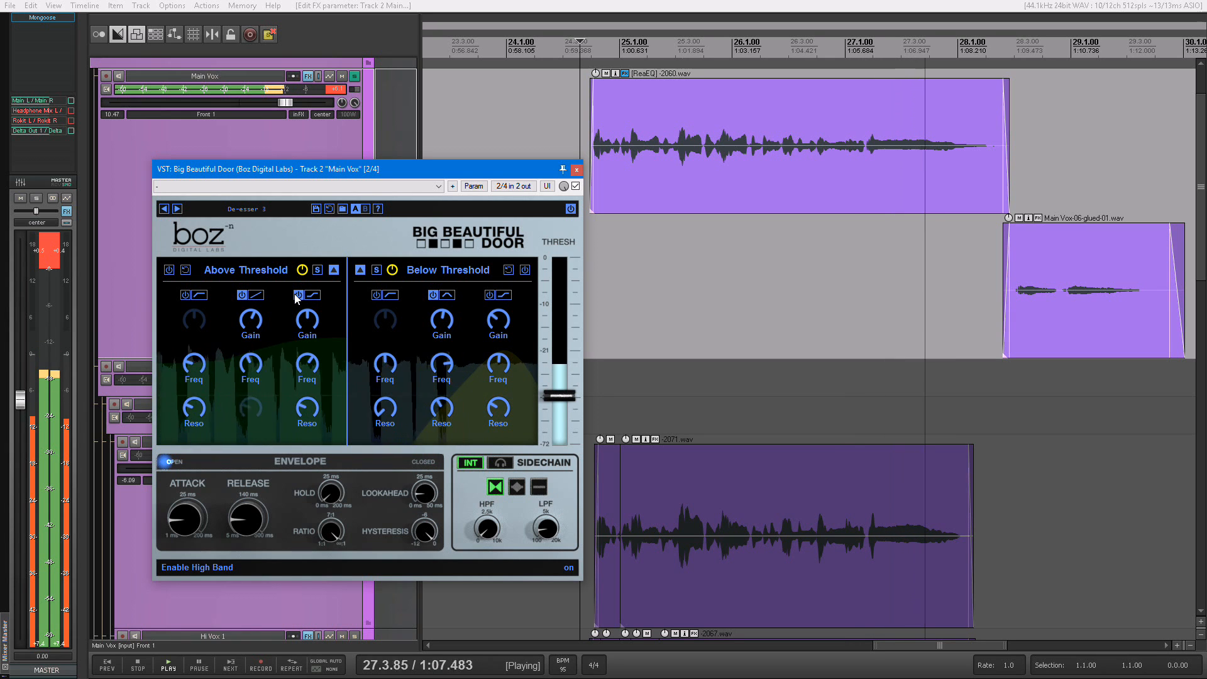
key("space")
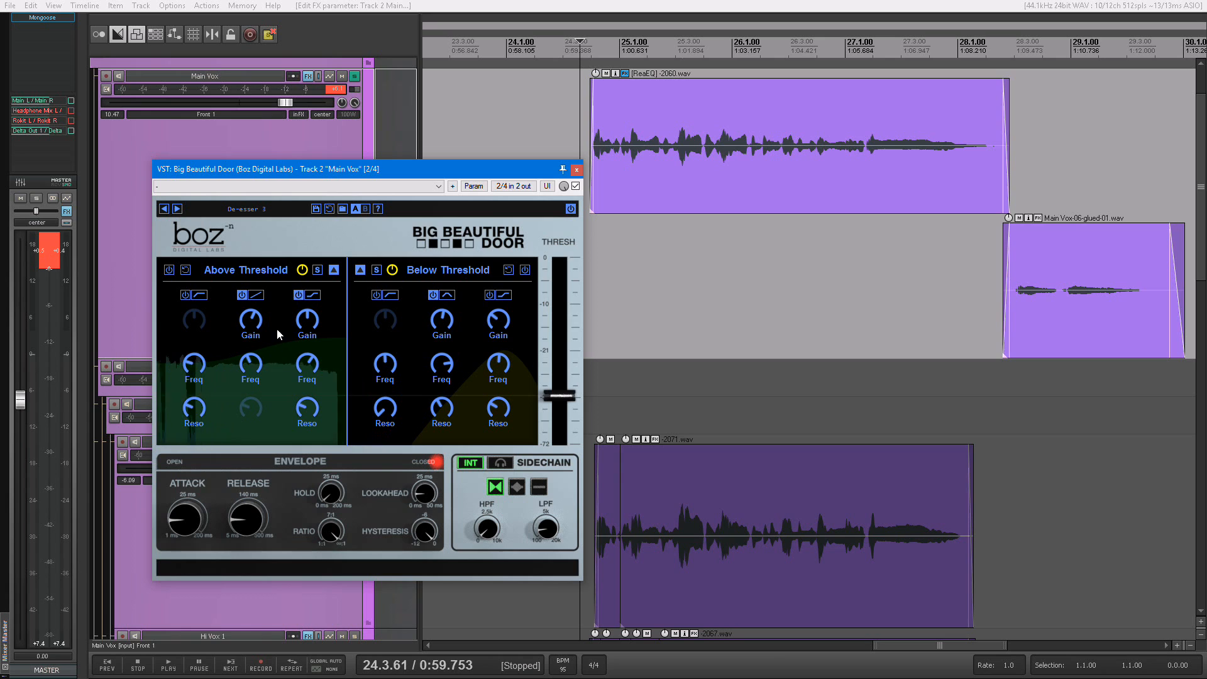
Re-enable both the Above and Below Threshold EQs and audition the vocal with a stronger Above Threshold mid-band gain
left_click(168, 270)
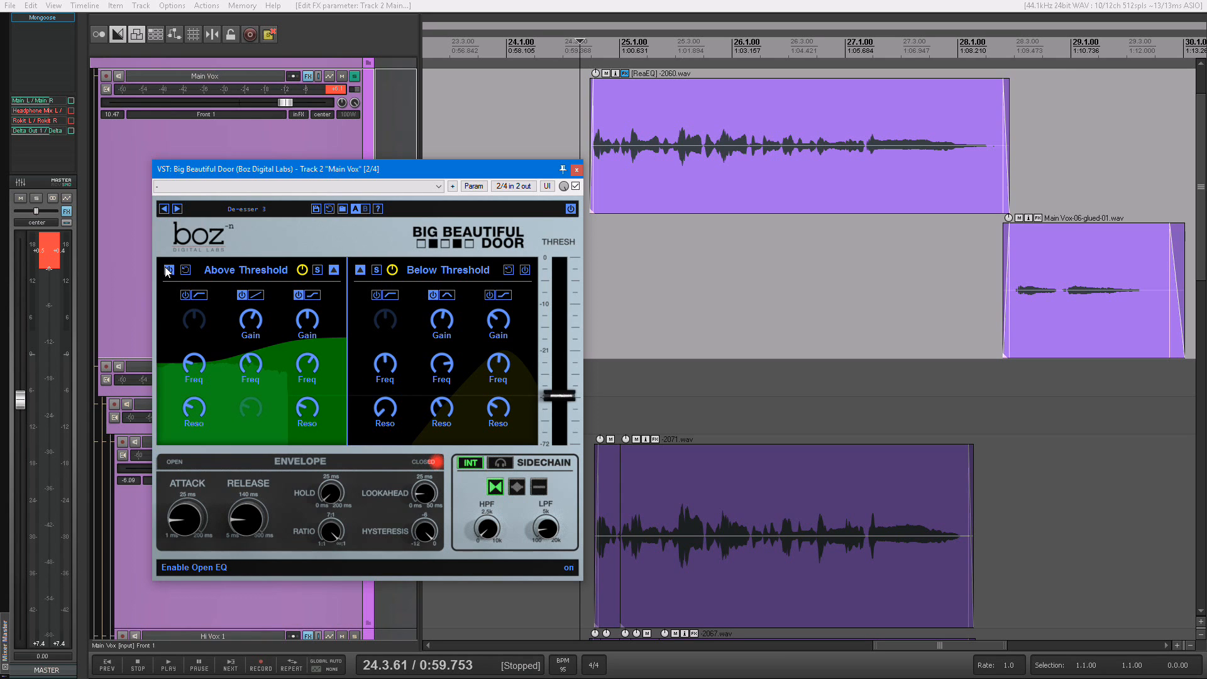
left_click(525, 270)
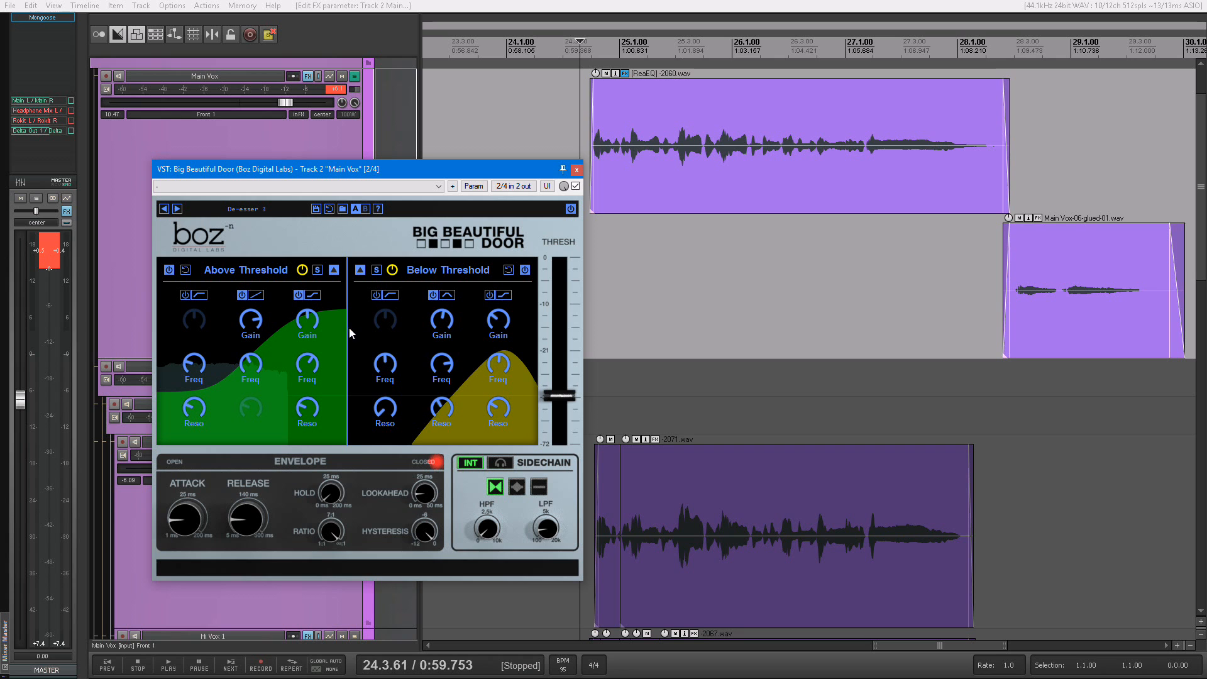
key("space")
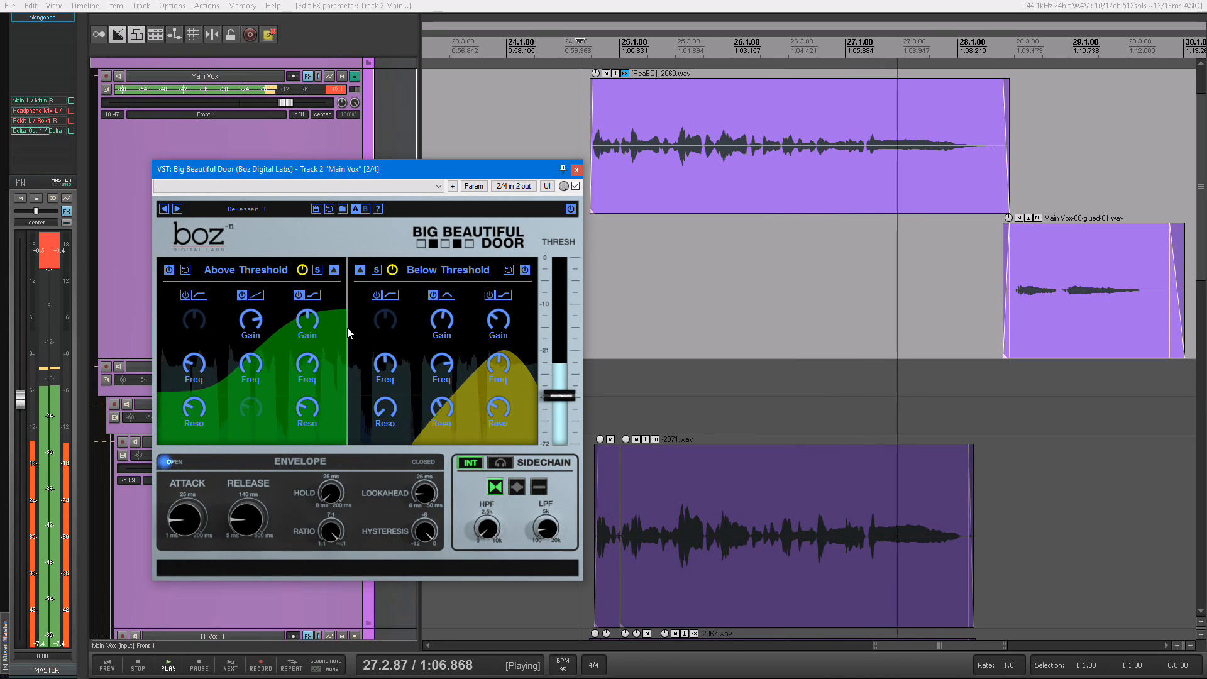
key("space")
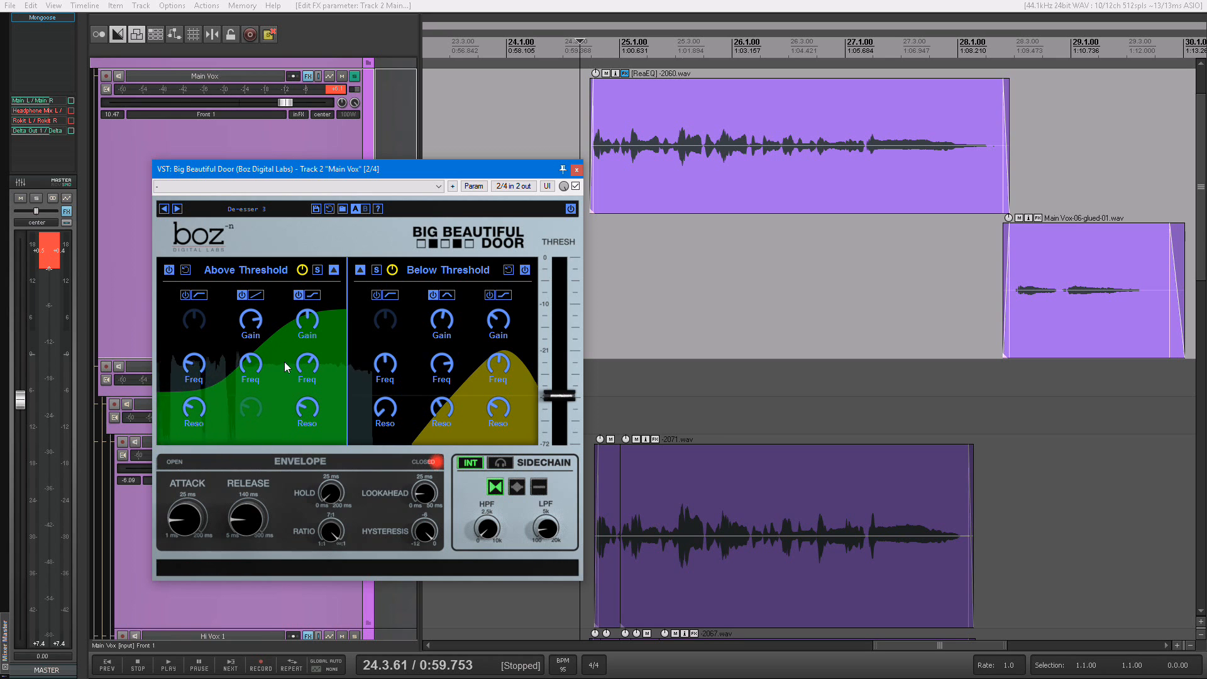
left_click_drag(250, 323, 250, 322)
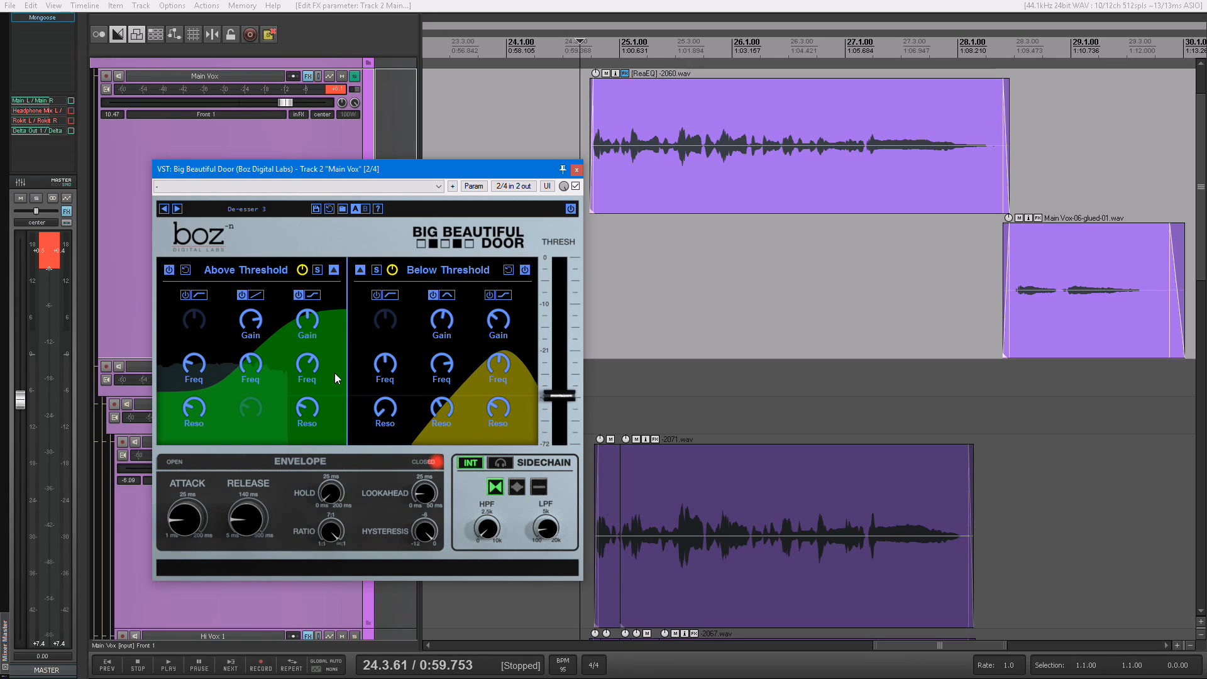
Switch off the sidechain filter and audition how the gate reacts to the vocal
left_click(540, 485)
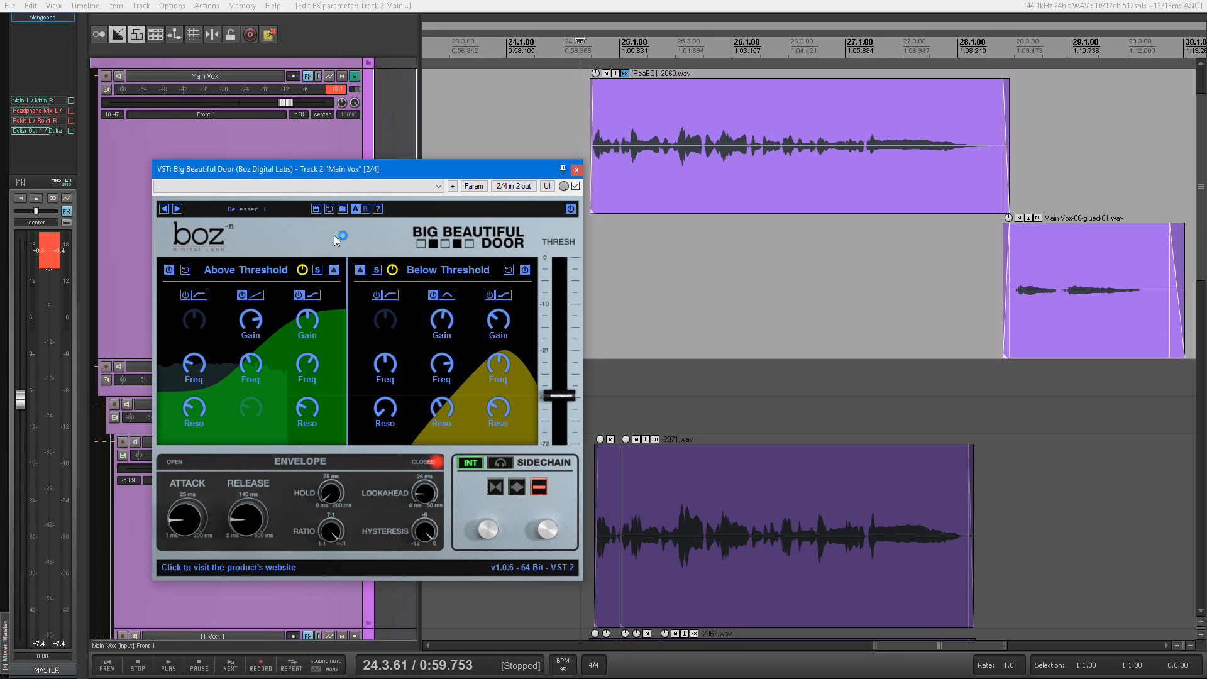
key("space")
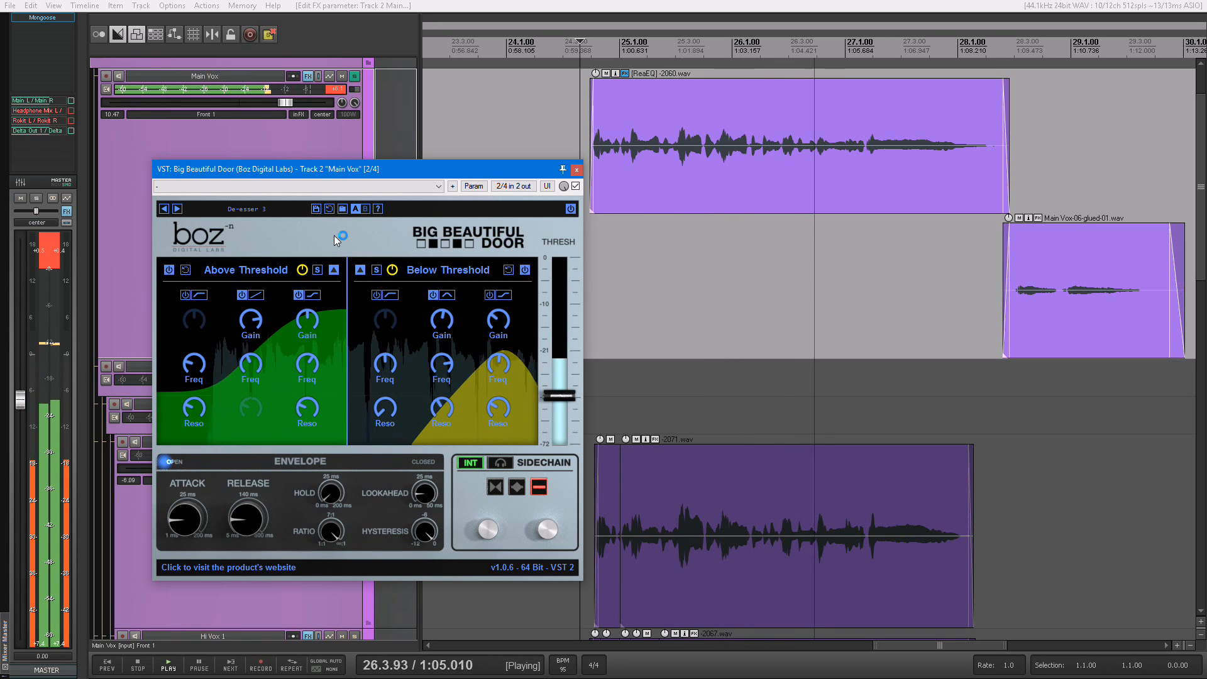
key("space")
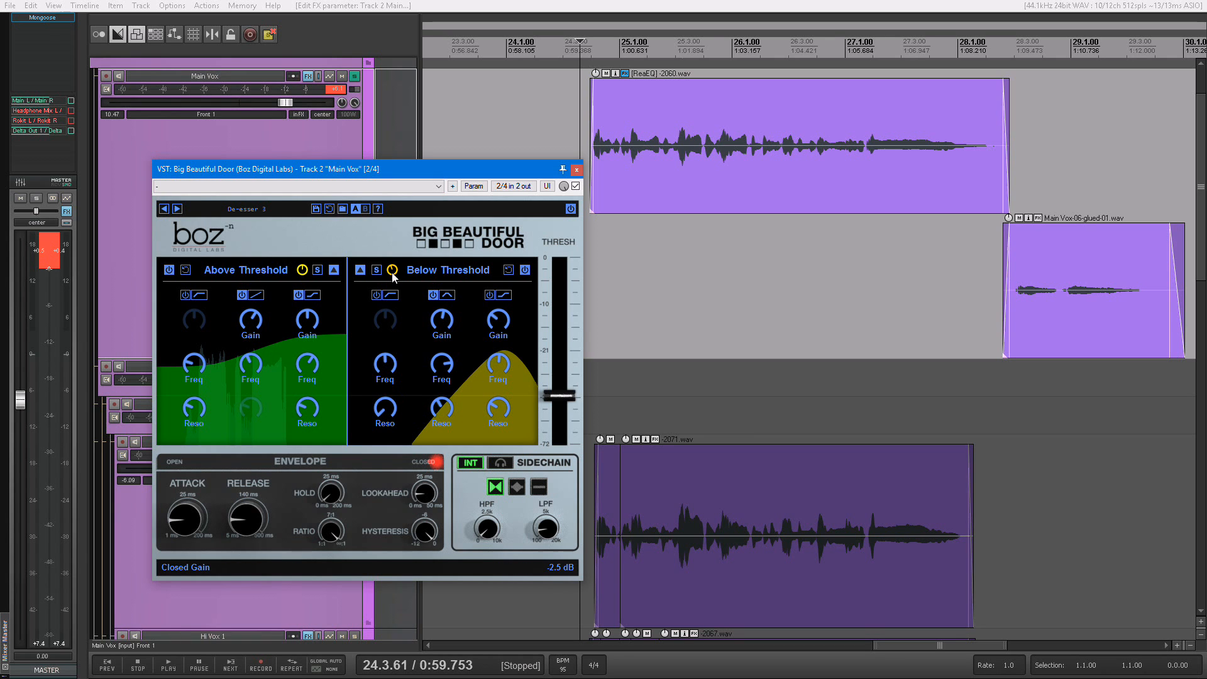
Audition the vocal while trying different Below Threshold output gains, including -2.5 dB, 2.2 dB and more extreme settings
key("space")
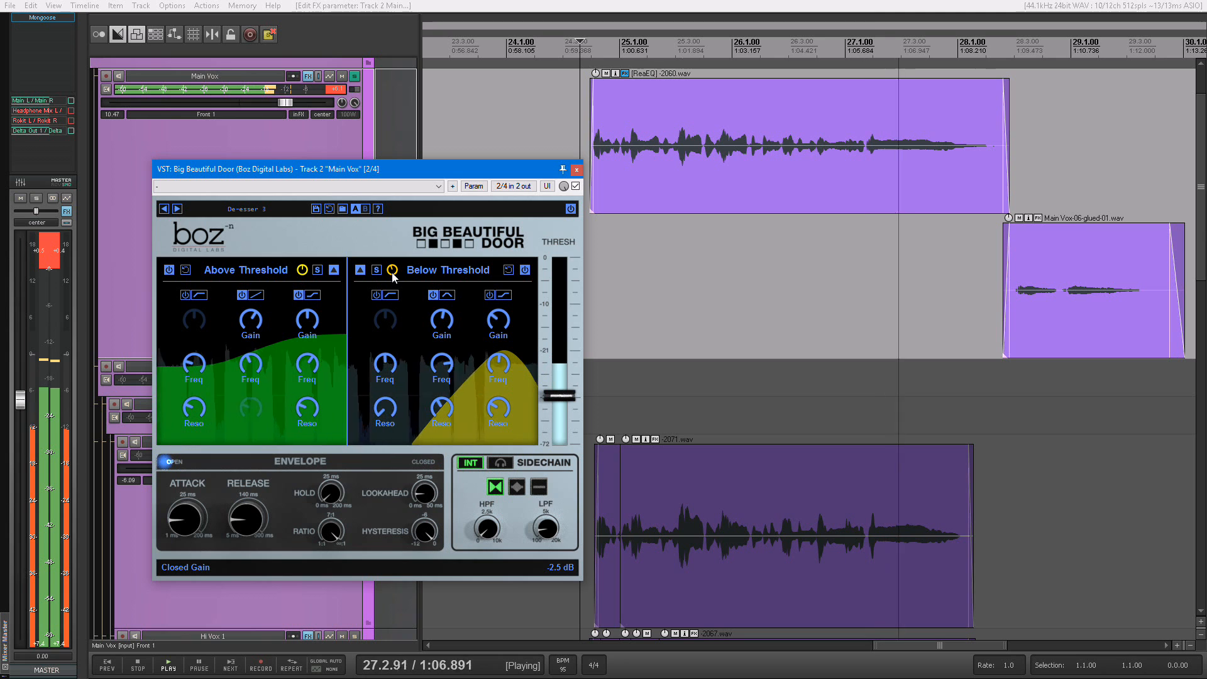
key("space")
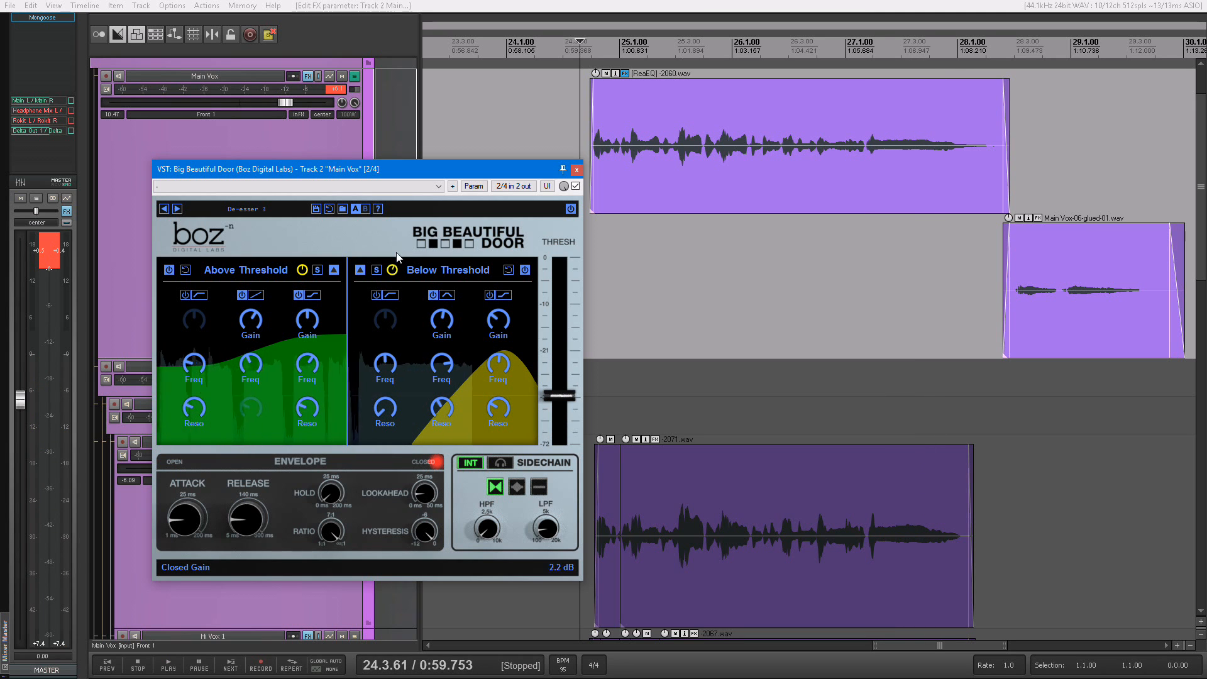
key("space")
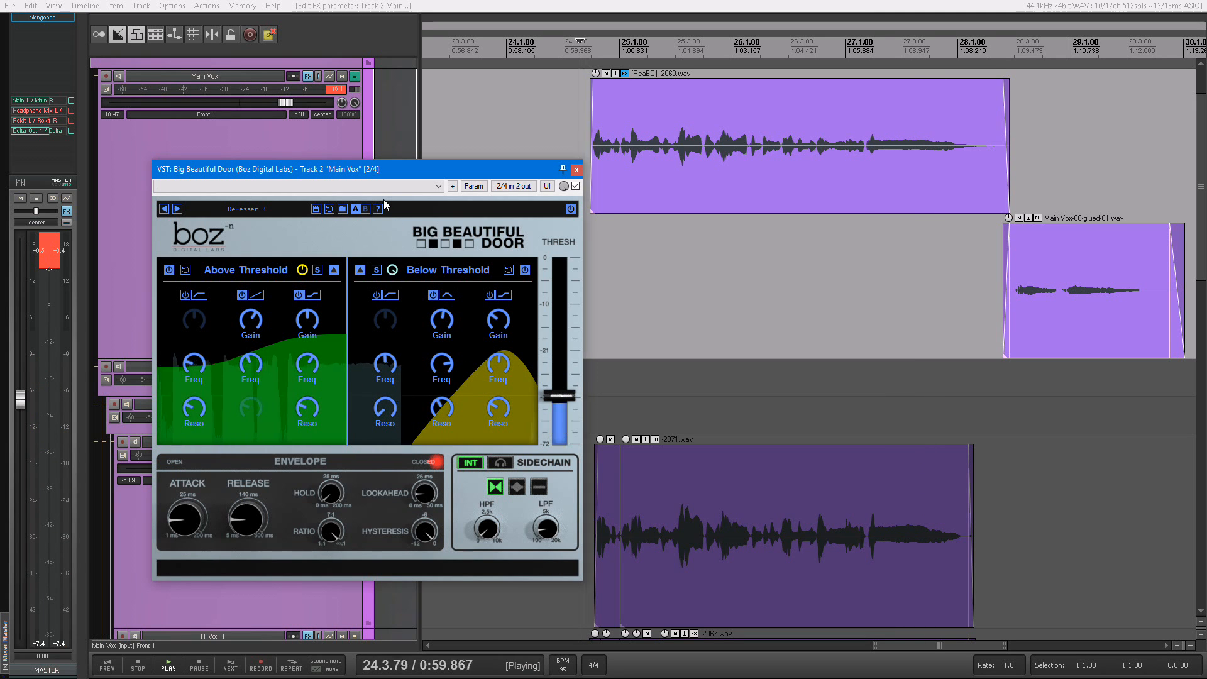
left_click(392, 270)
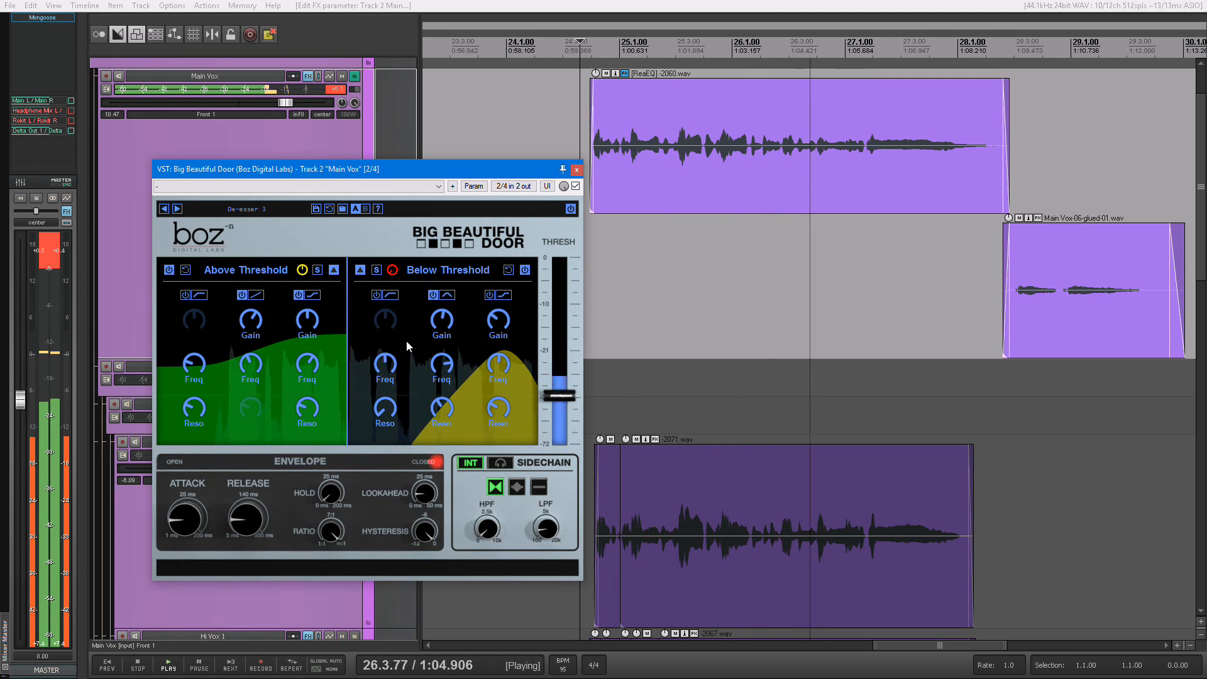
left_click(392, 270)
key("space")
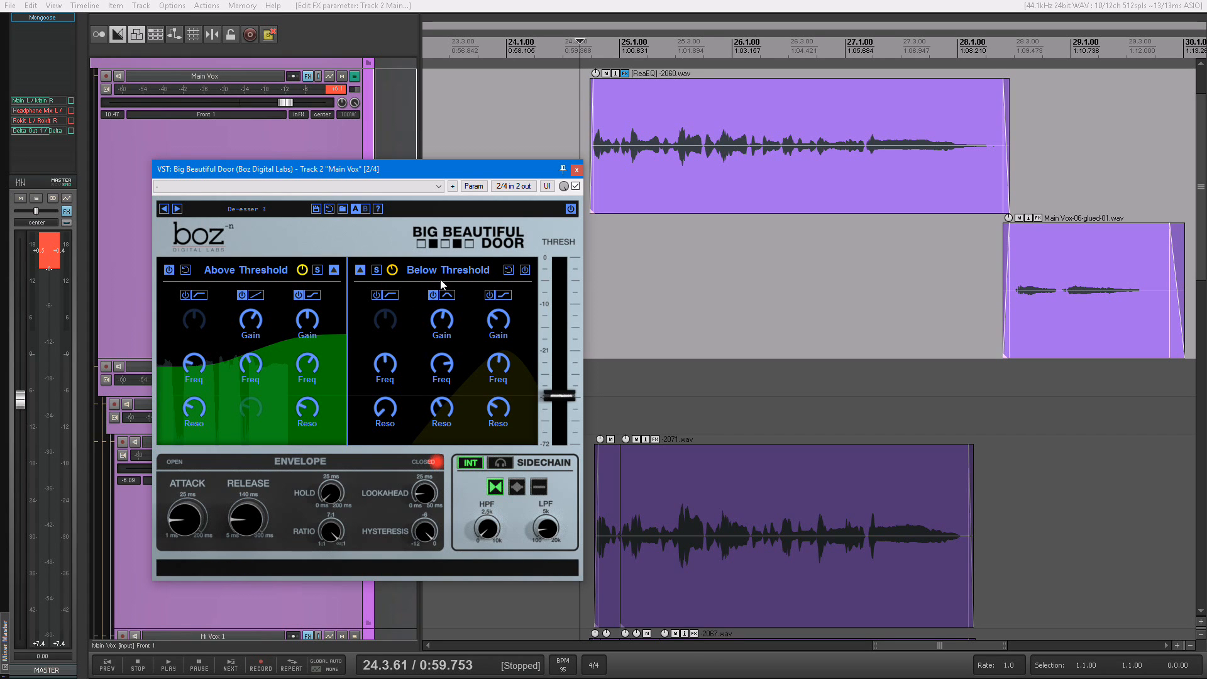
Play the vocal with the Below Threshold EQ off and re-enable that EQ during playback for comparison
key("space")
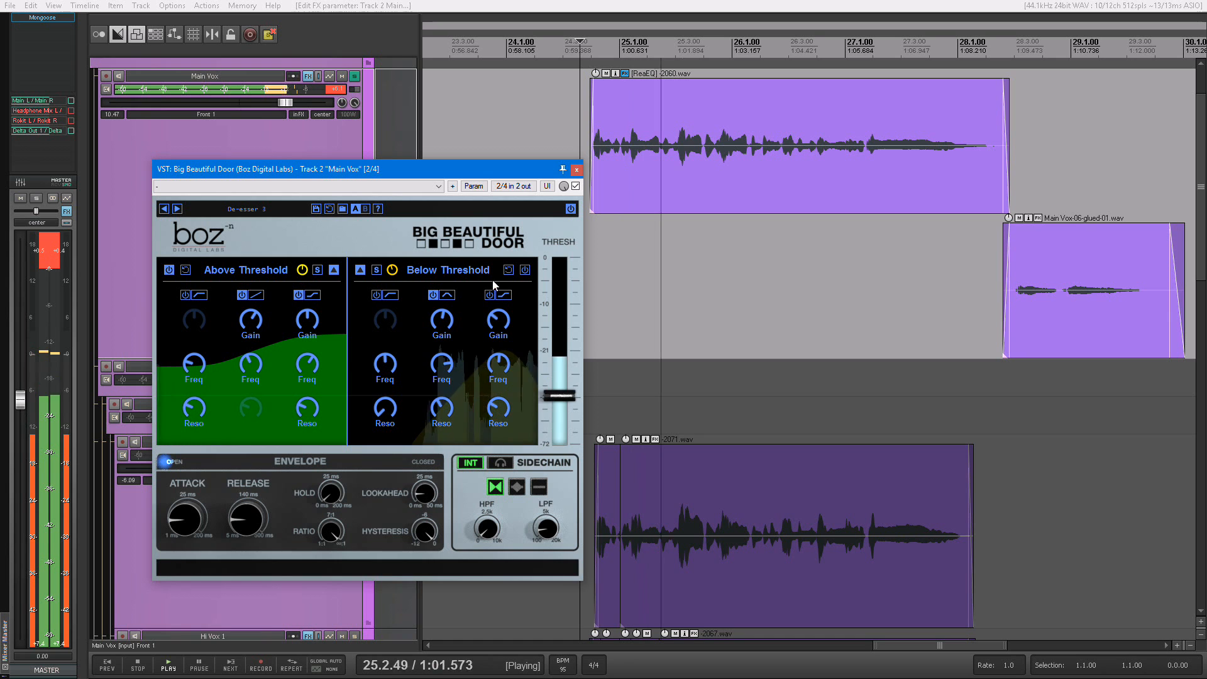
left_click(524, 270)
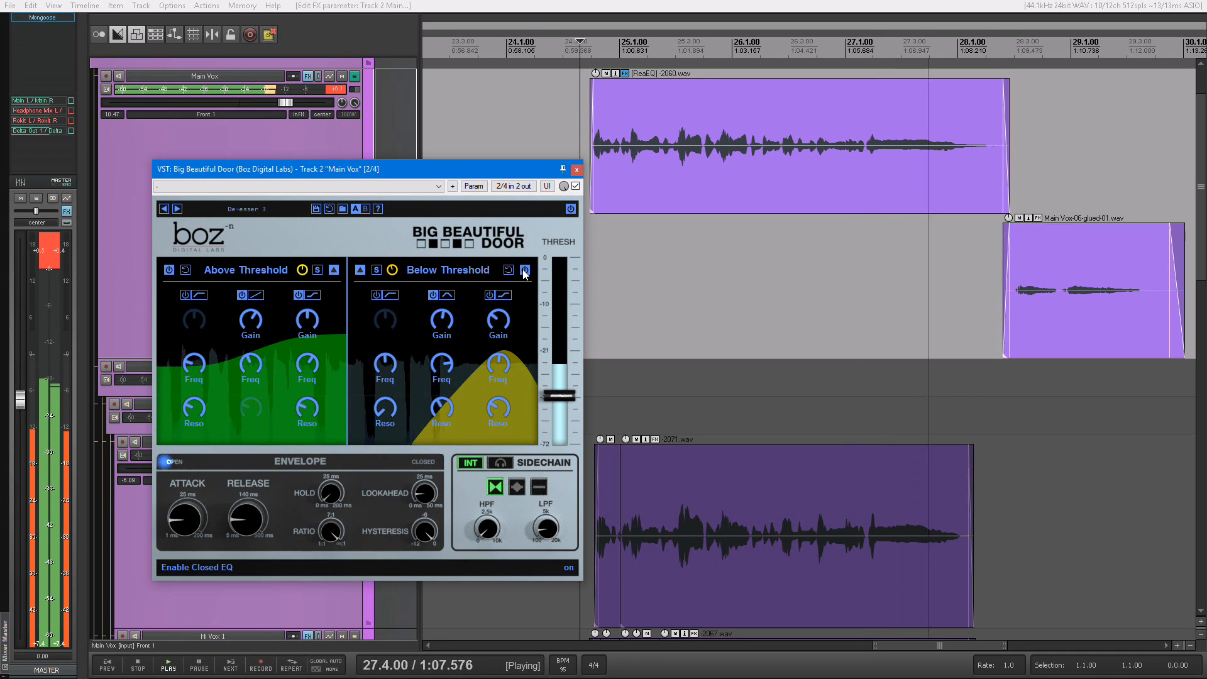
key("space")
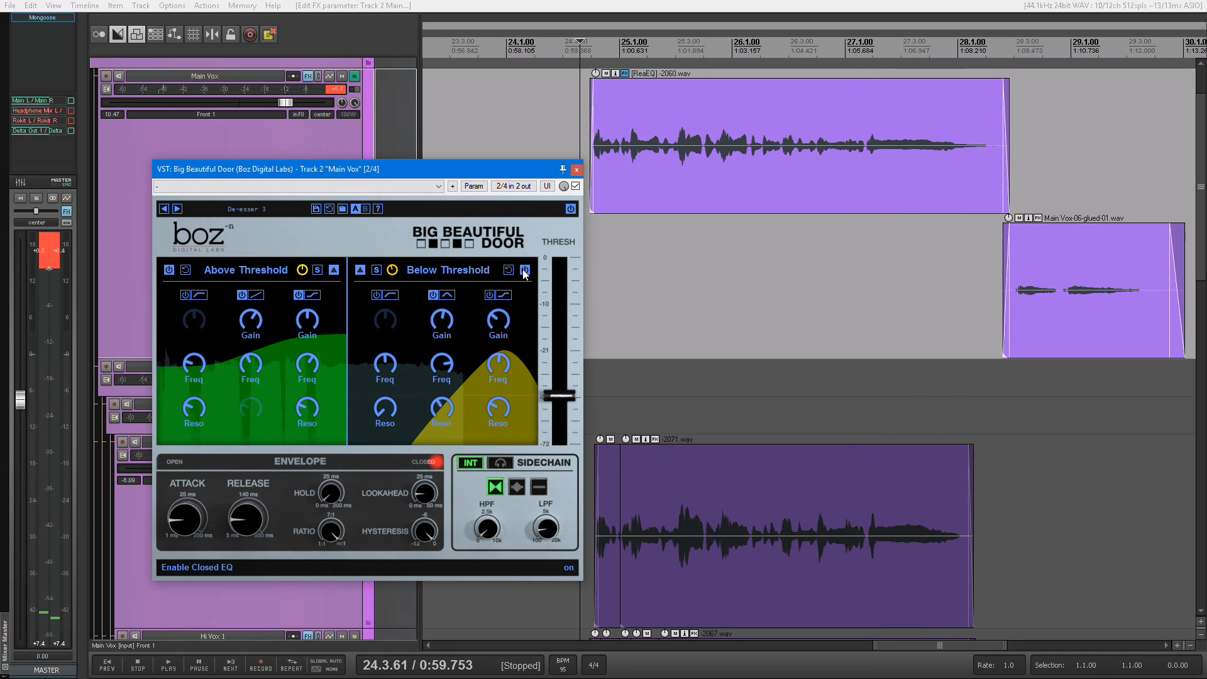